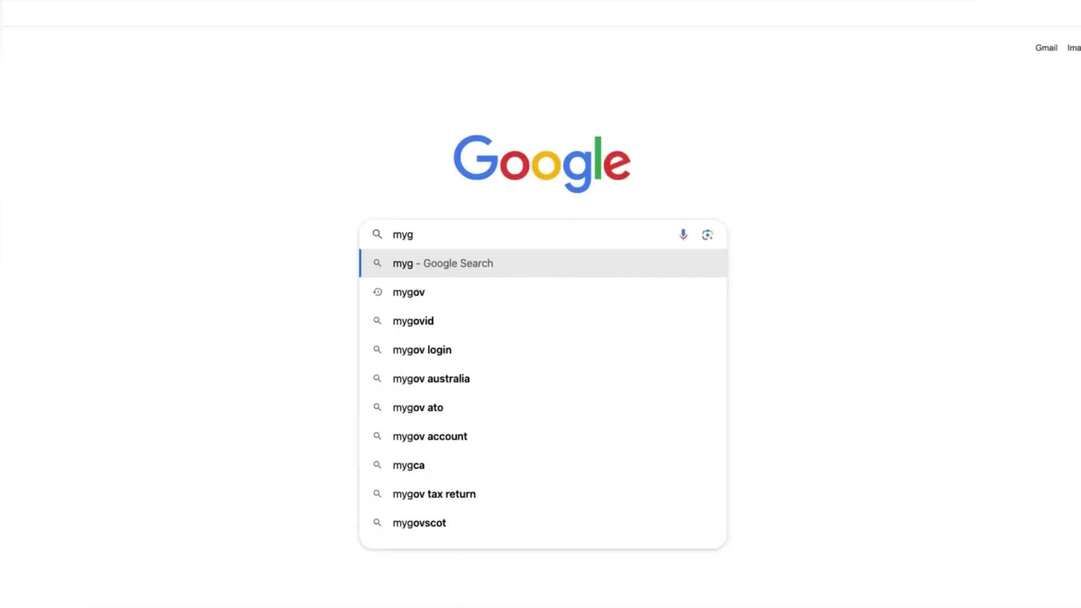
Enter 'mygov' as the Google search query.
type("ov")
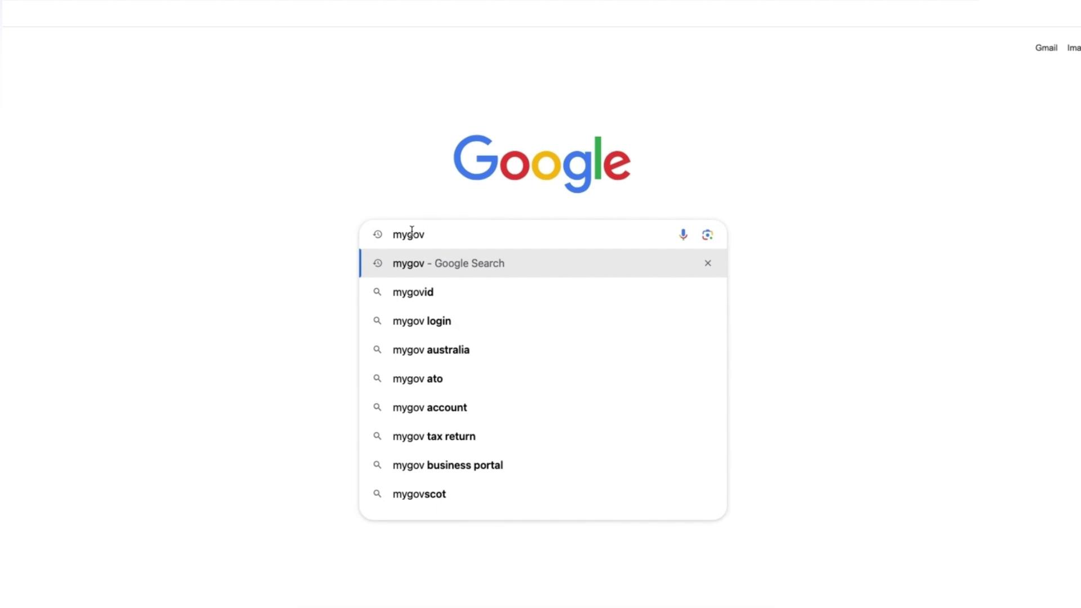
Run the mygov search and open the official 'myGov Home | myGov' result at my.gov.au.
left_click(425, 262)
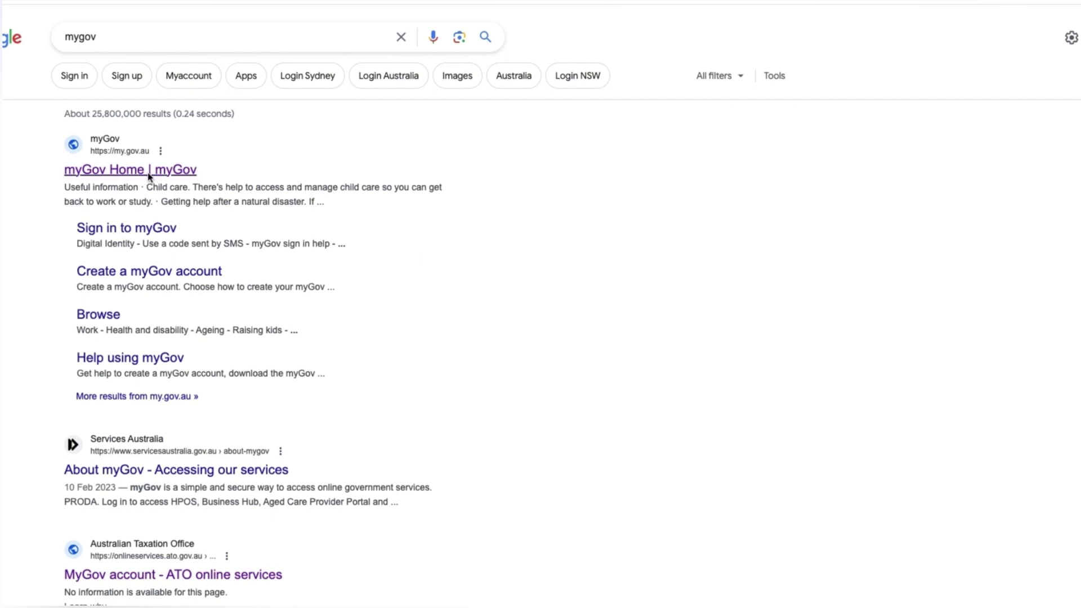
left_click(149, 176)
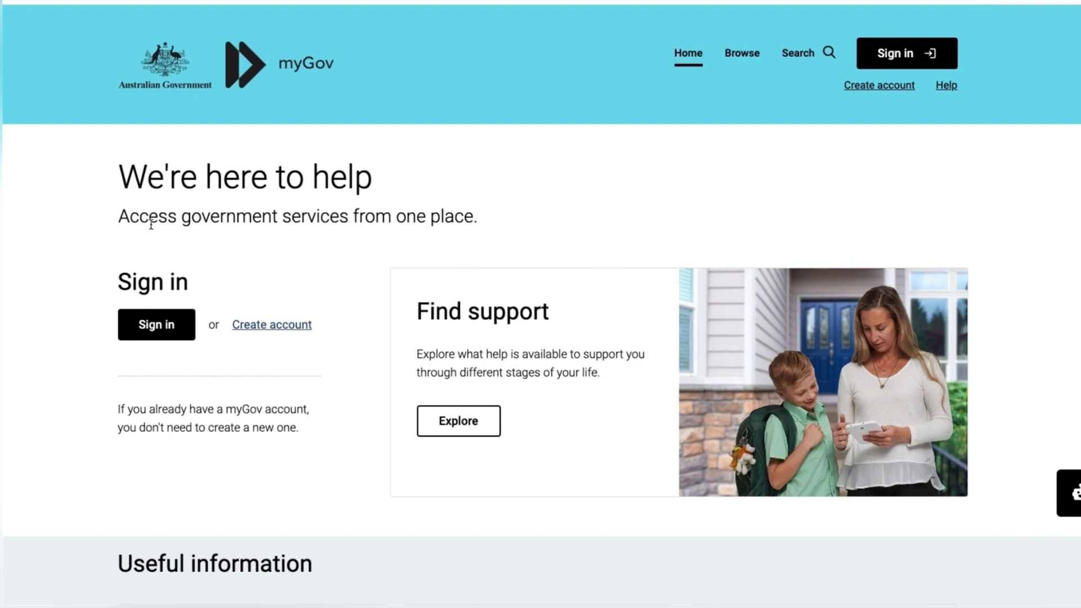
Start creating a new myGov account and play the demonstration video.
left_click(270, 326)
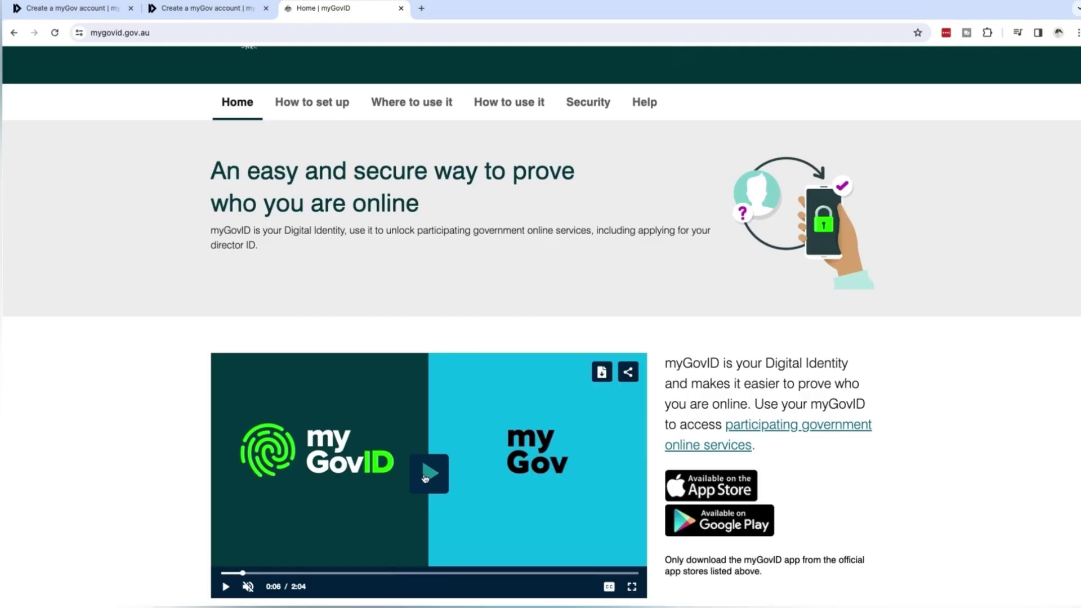
left_click(426, 477)
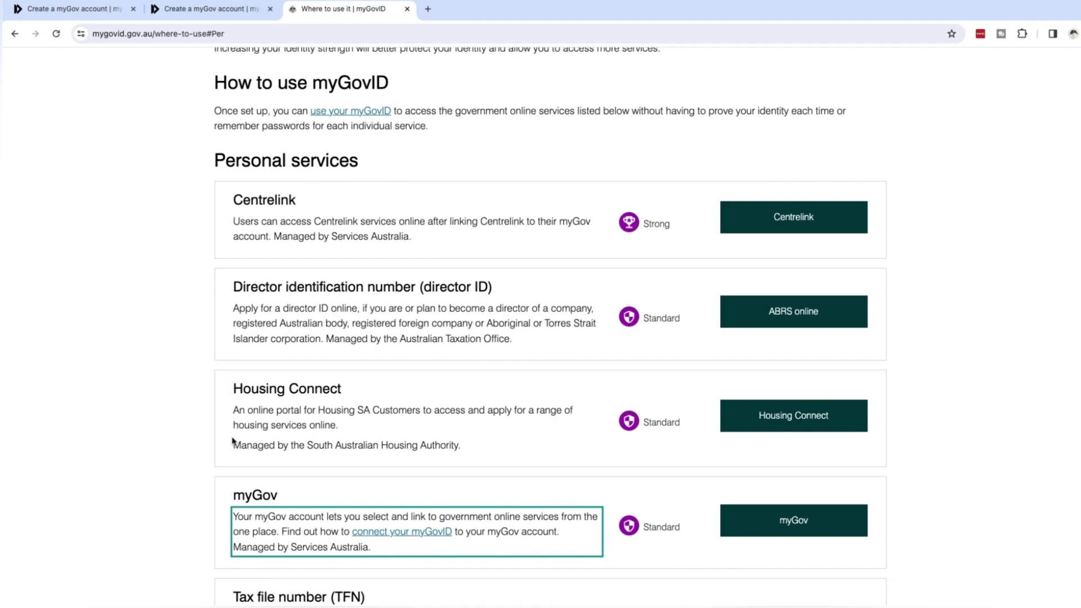
Highlight the myGov entry in myGovID's personal services list and scroll further down.
left_click_drag(233, 496, 291, 499)
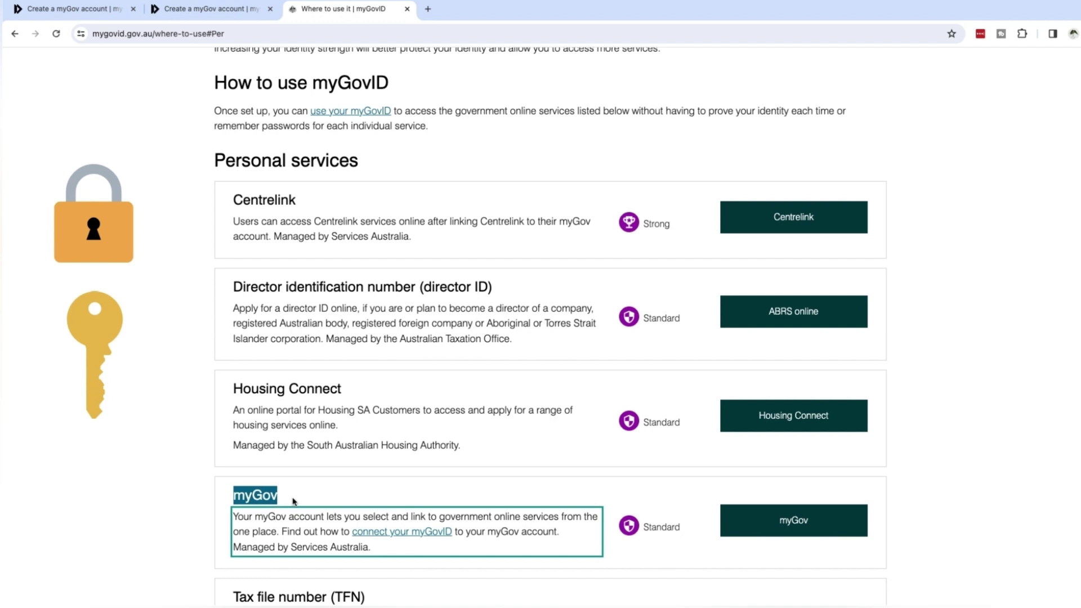
left_click(328, 492)
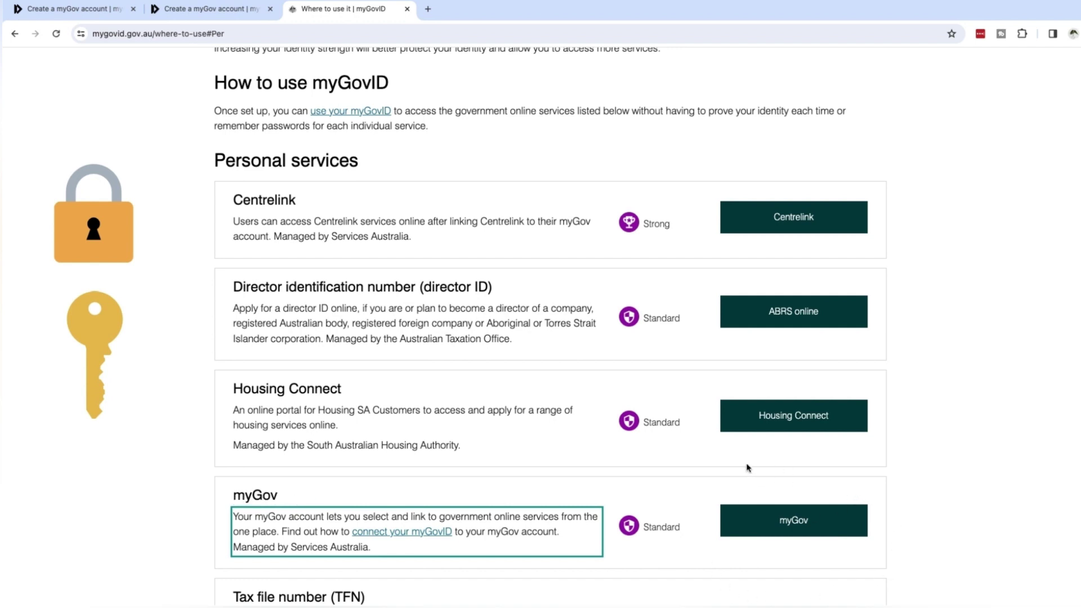
scroll(673, 509, "down", 1)
scroll(659, 504, "down", 2)
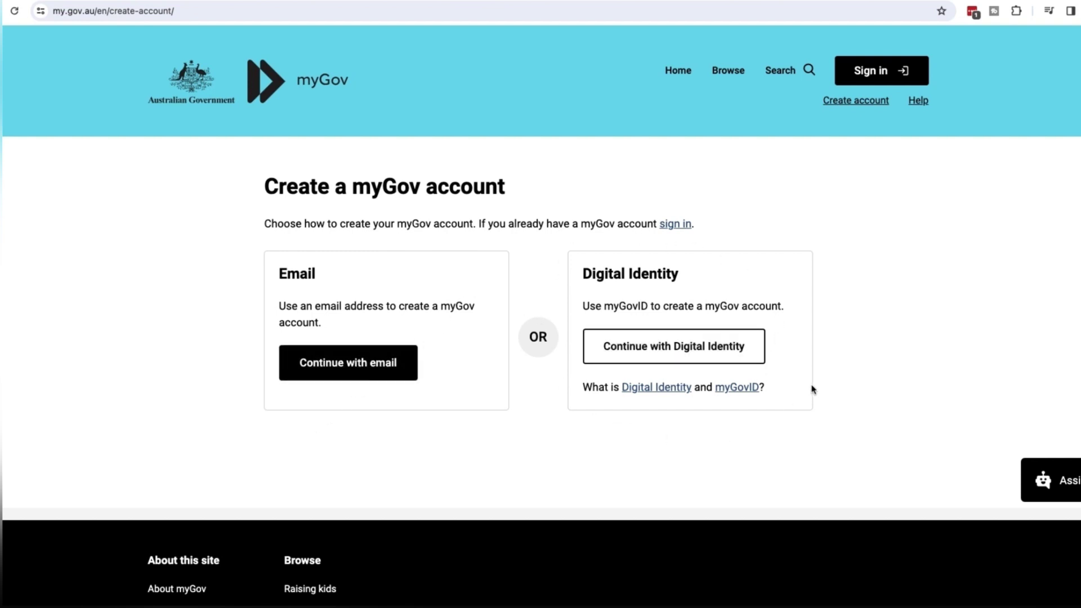
Go to the myGovID website and play the 'Using myGovID with myGov' video.
left_click(749, 388)
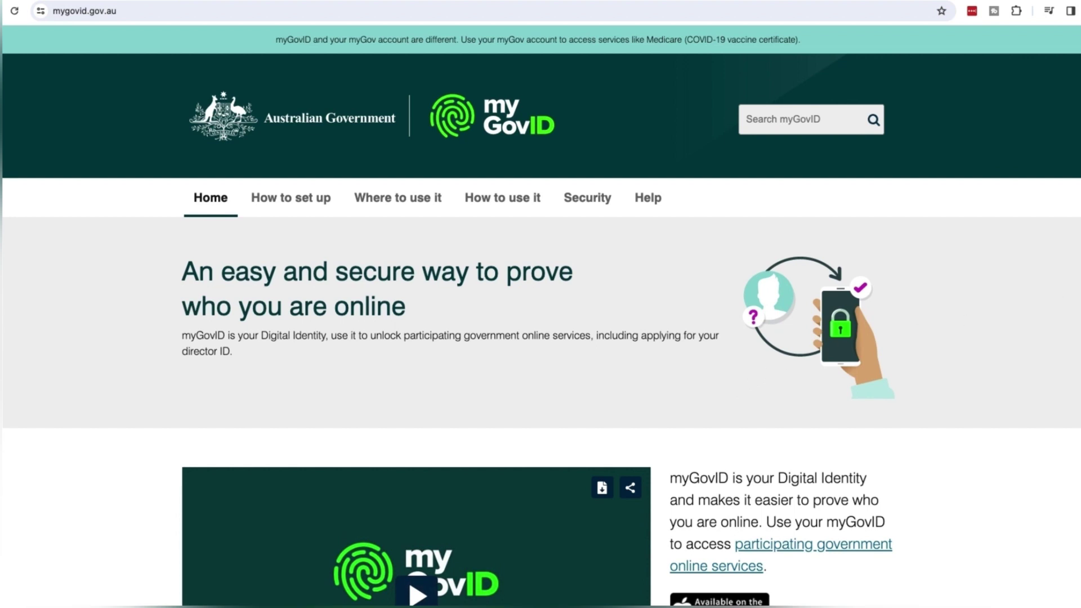
scroll(540, 304, "down", 3)
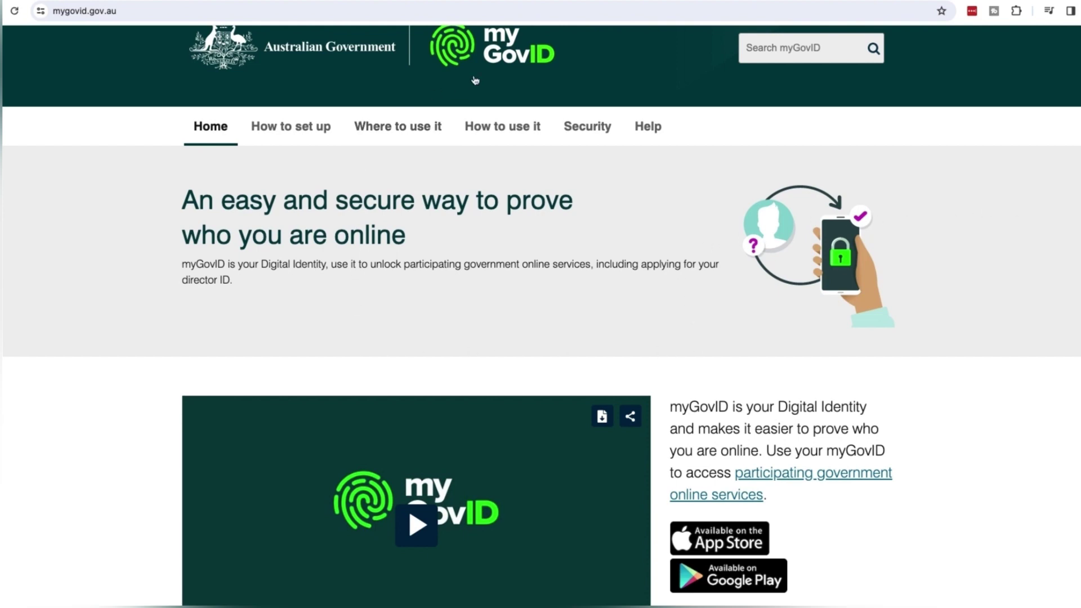
scroll(540, 304, "down", 5)
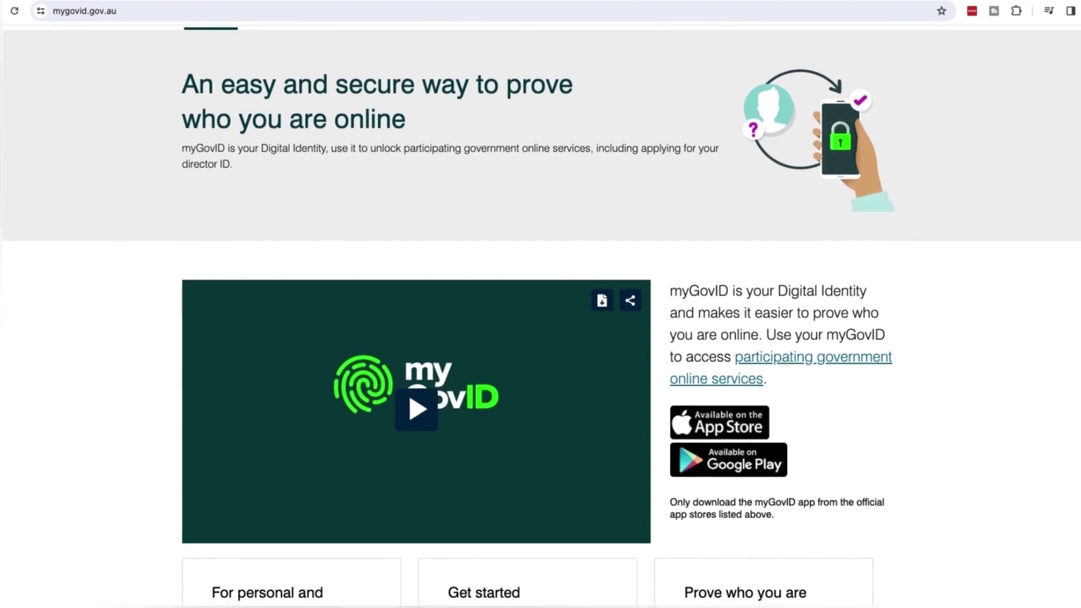
scroll(540, 313, "down", 4)
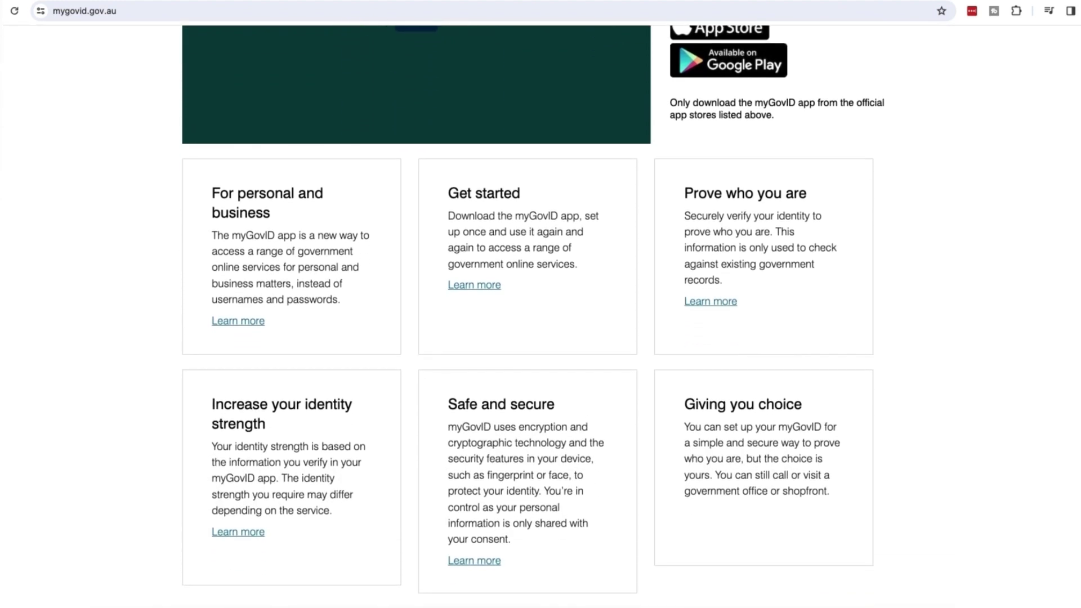
scroll(541, 304, "down", 1)
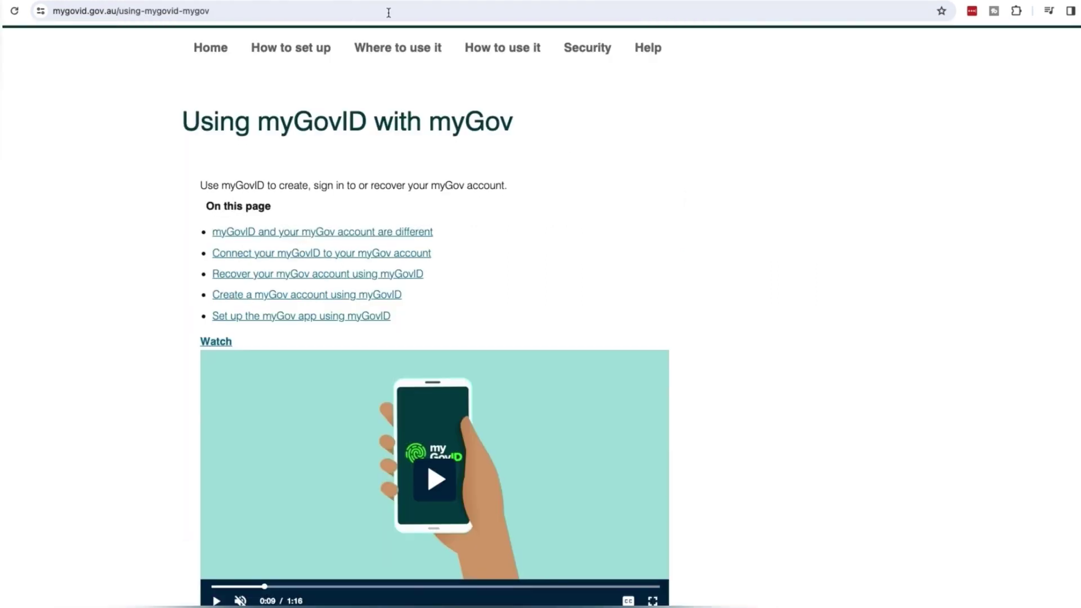
scroll(540, 315, "down", 1)
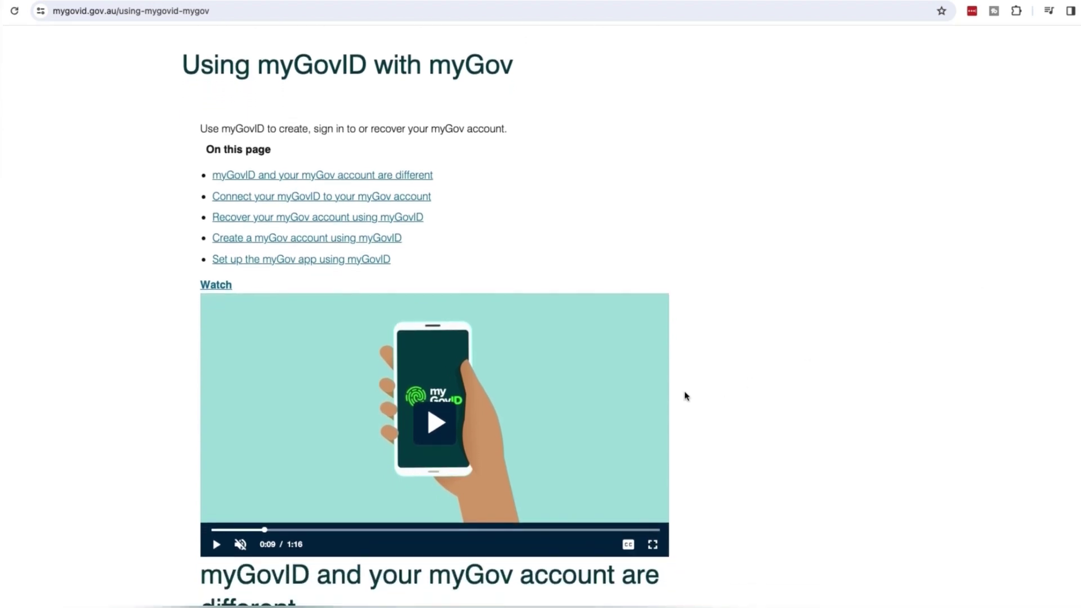
left_click(445, 422)
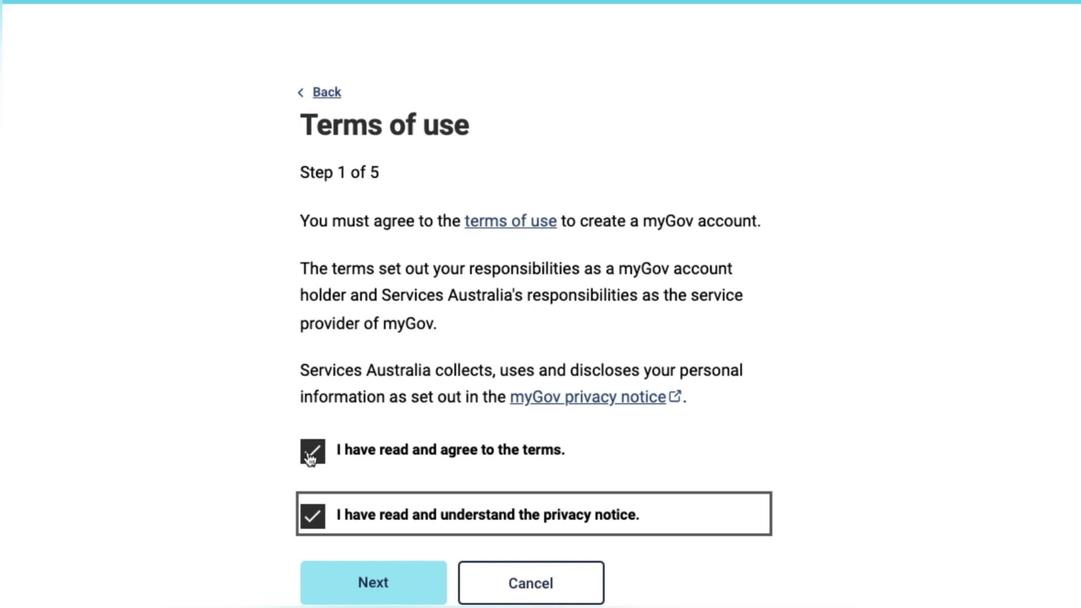
Accept the terms of use and submit the account's Gmail address to receive a code.
left_click(350, 589)
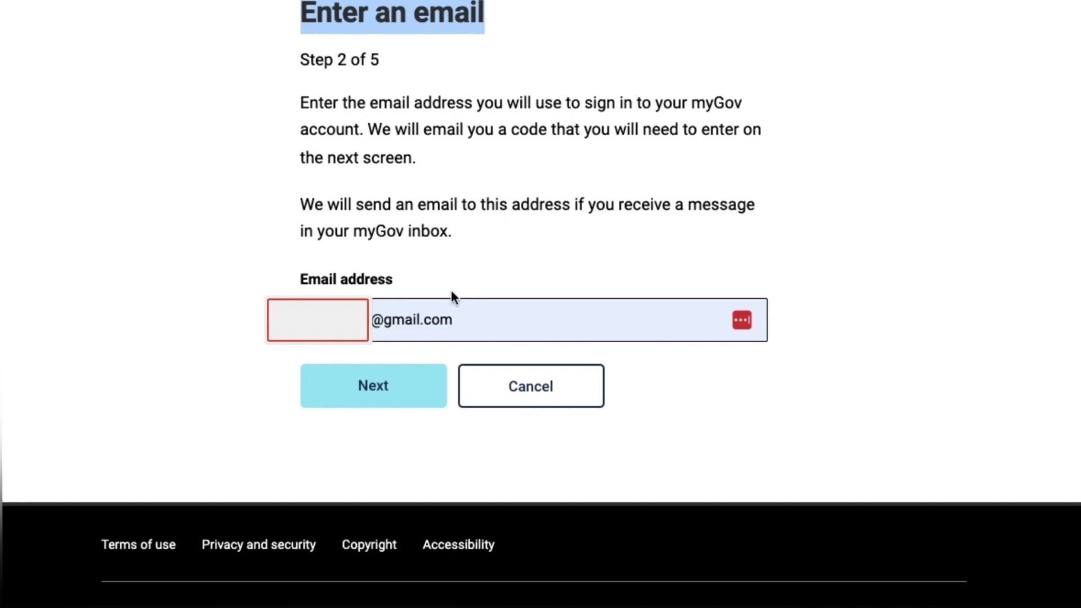
left_click(370, 396)
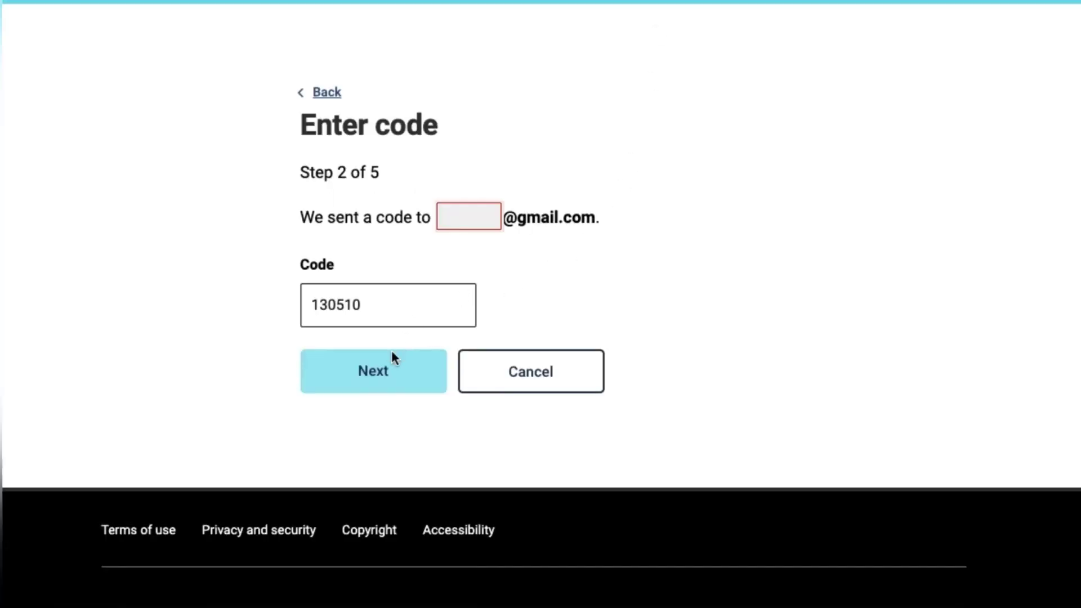
Submit the emailed myGov verification code to verify the email address.
left_click(381, 371)
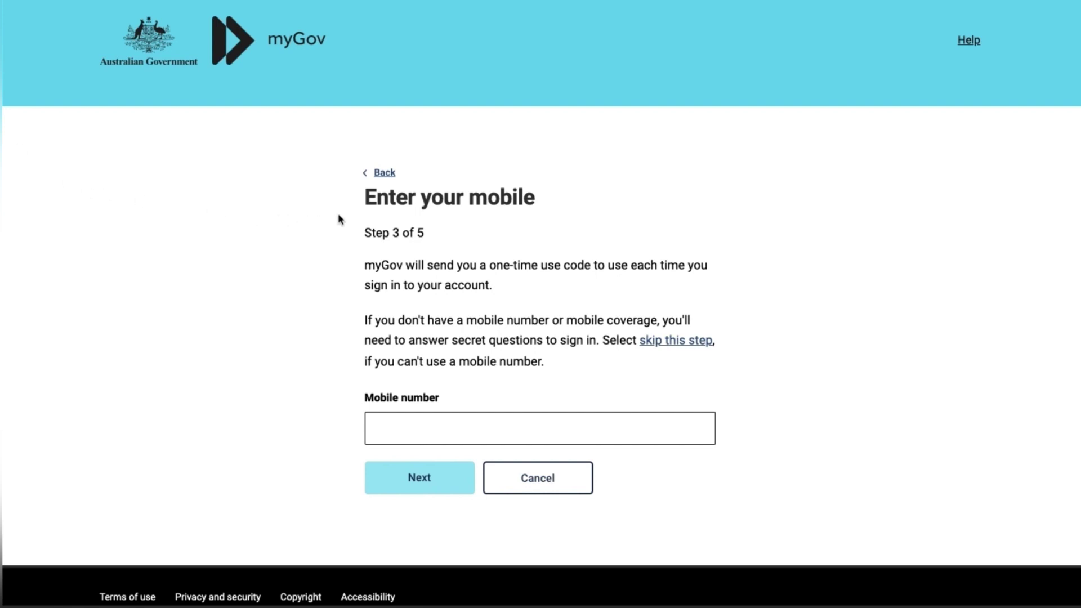
Skip adding a mobile number for one-time sign-in codes.
left_click_drag(364, 197, 536, 206)
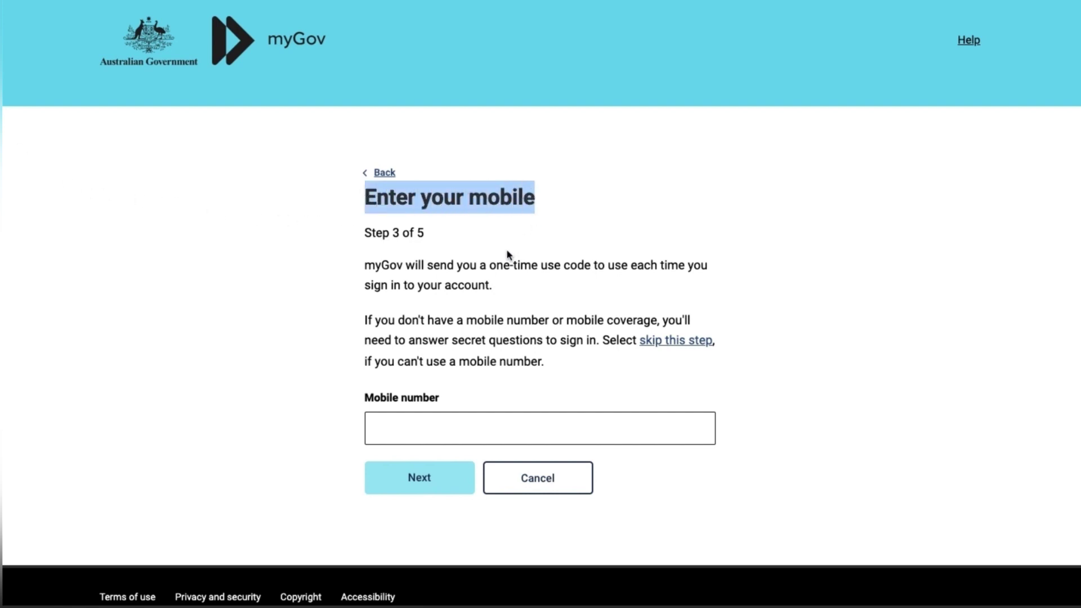
left_click_drag(489, 266, 590, 272)
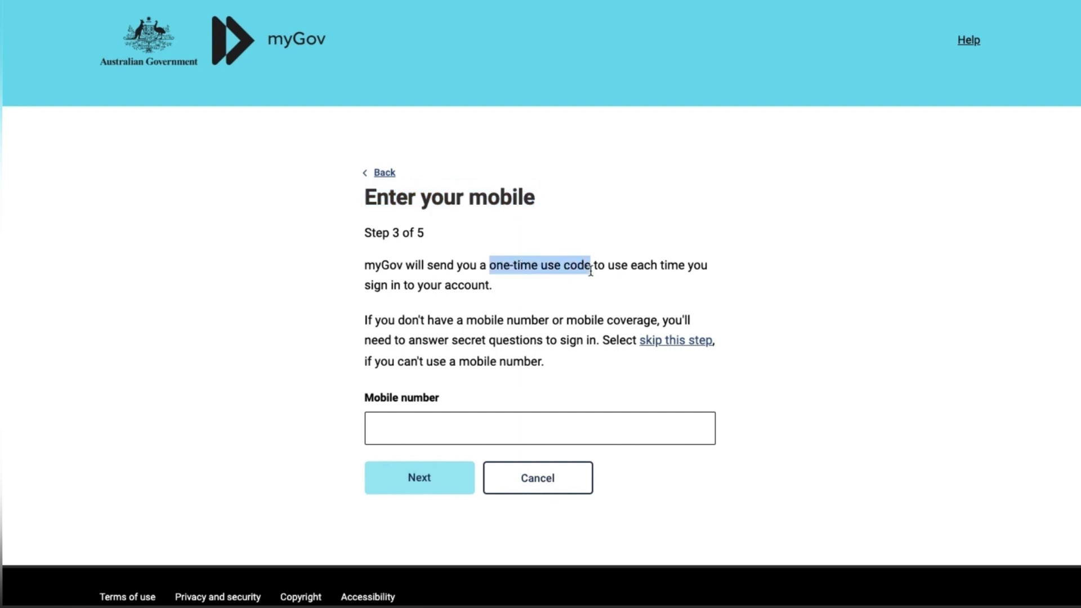
left_click(670, 345)
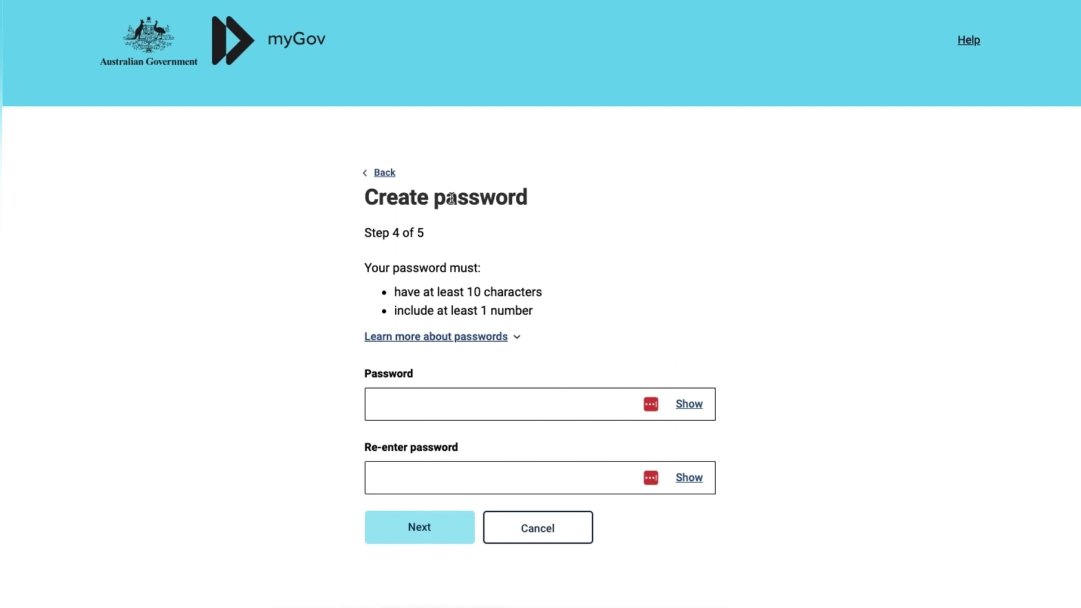
Fill both password fields with the suggested strong password and continue.
left_click_drag(434, 203, 527, 203)
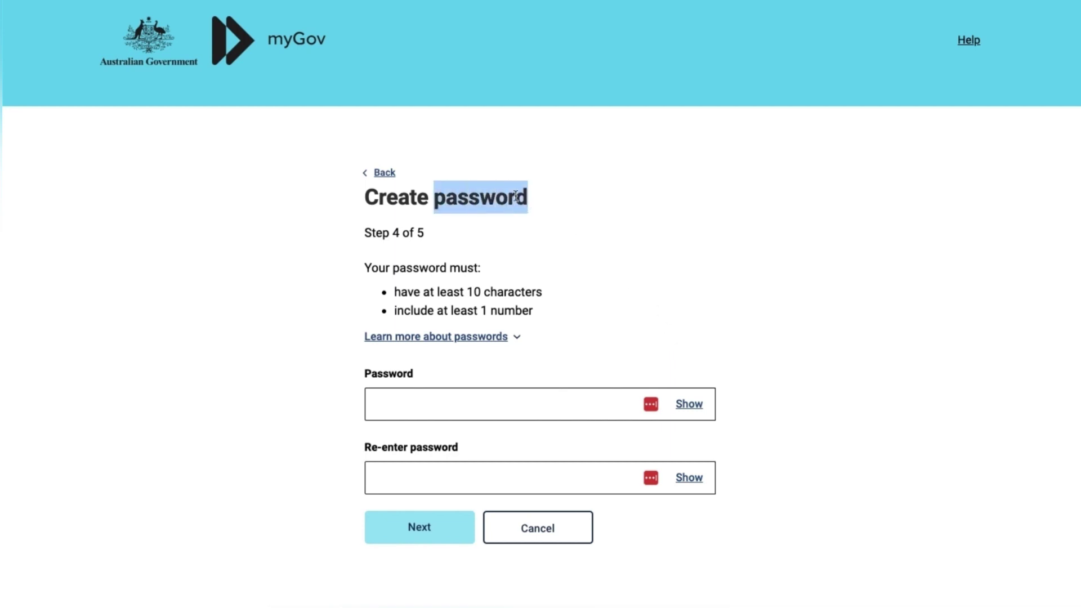
left_click(650, 404)
left_click(444, 442)
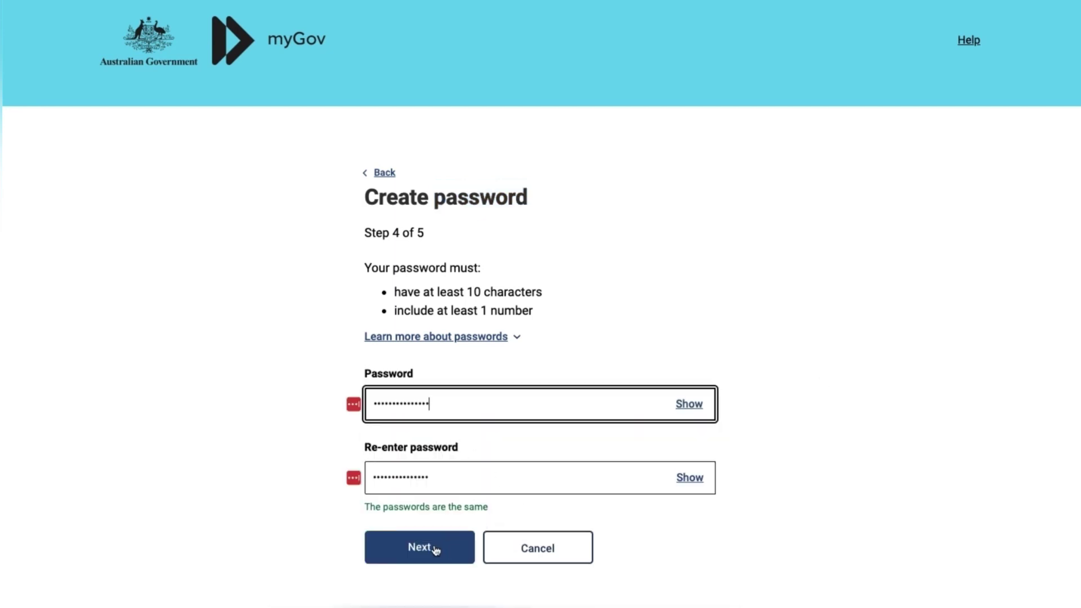
left_click(439, 549)
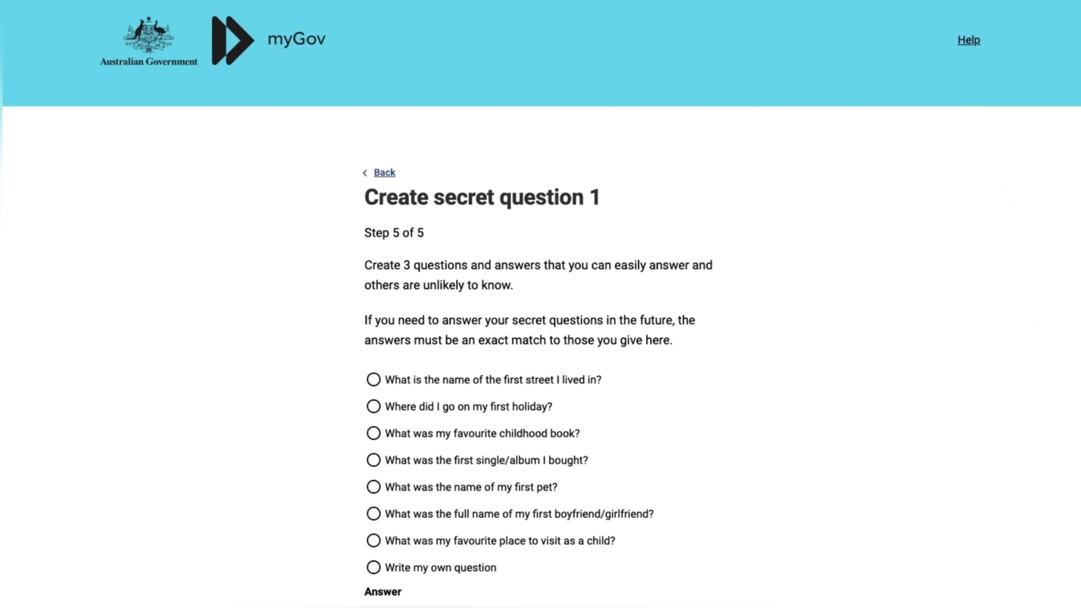
Answer secret question 1, the favourite childhood book question, and submit it.
scroll(540, 304, "down", 2)
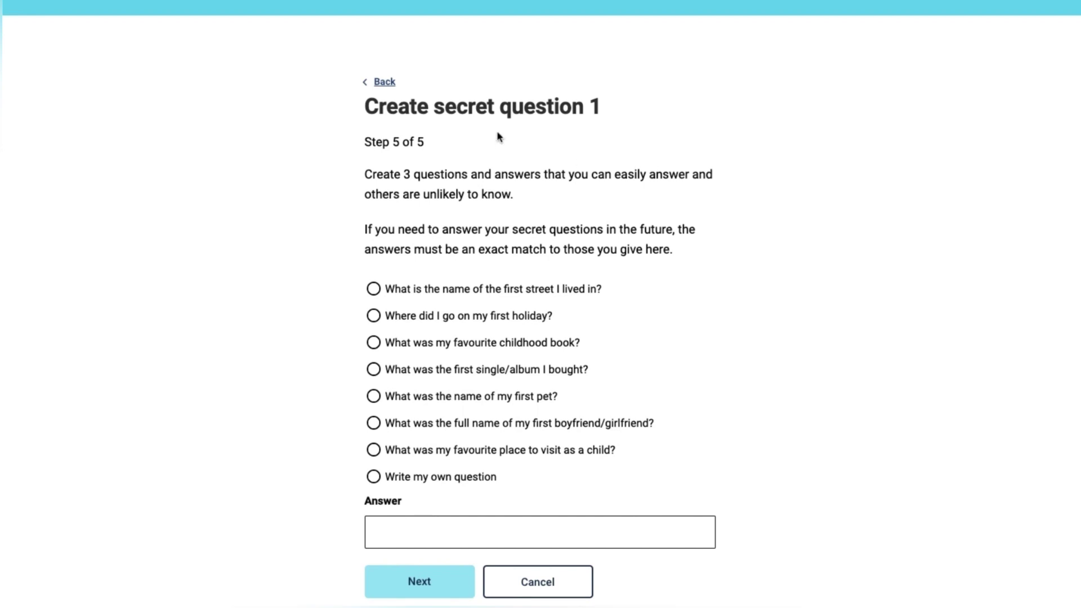
left_click_drag(438, 106, 607, 103)
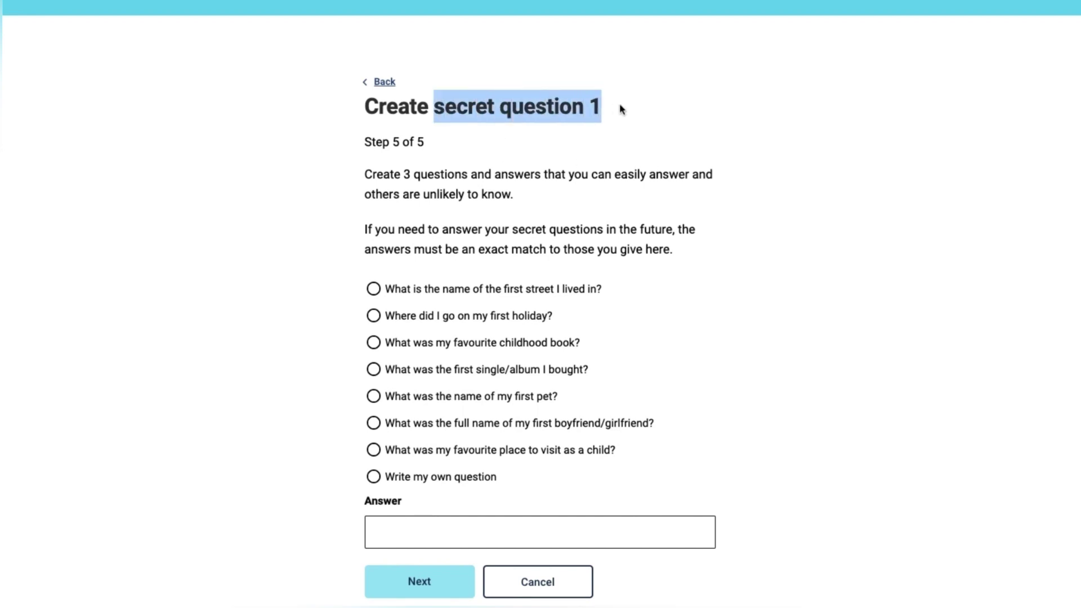
left_click_drag(405, 175, 471, 175)
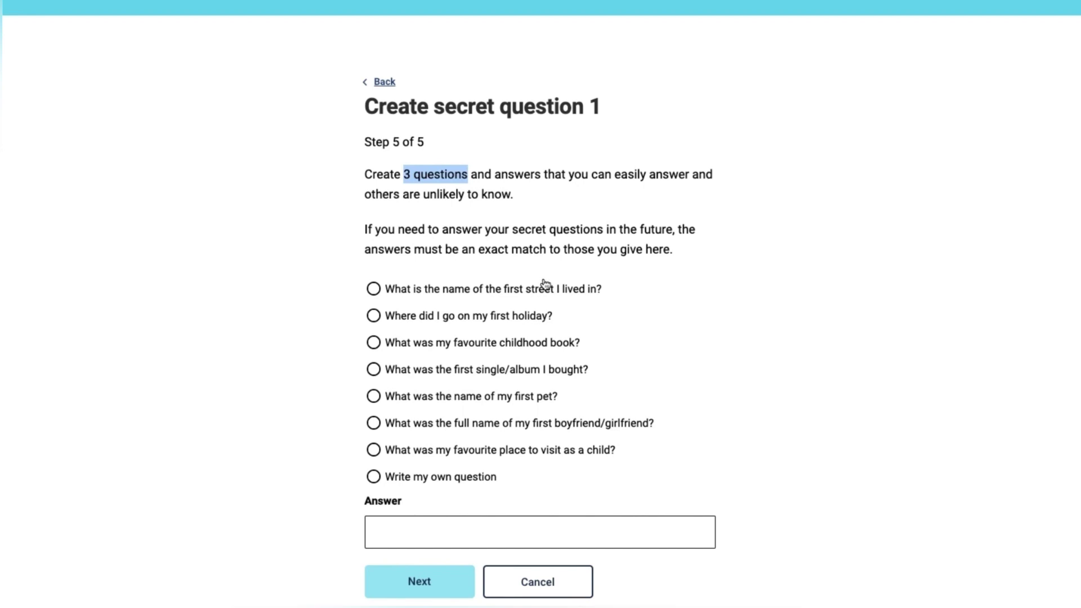
left_click(373, 342)
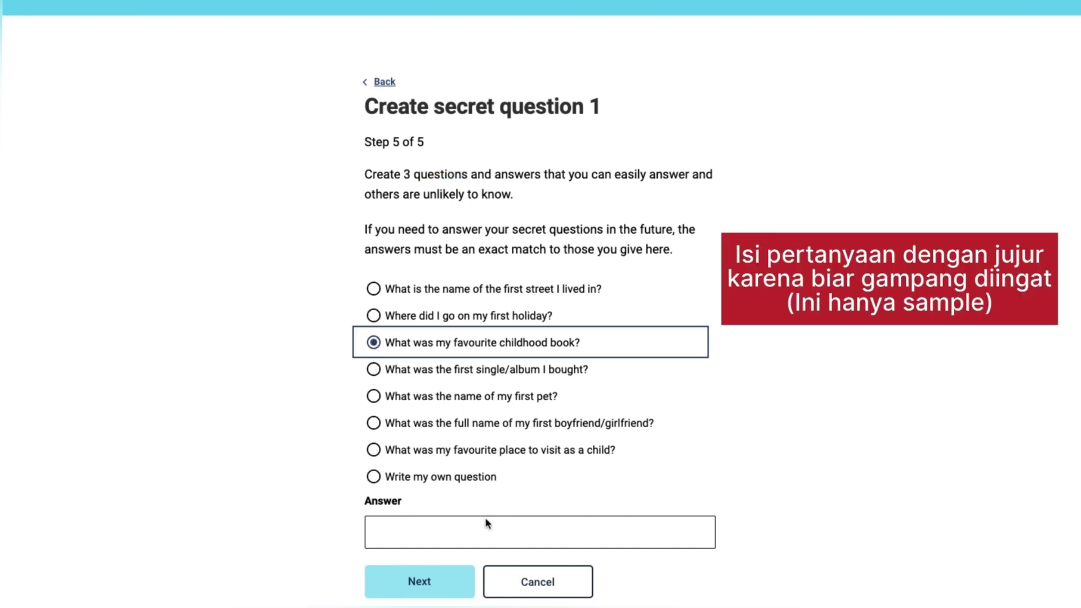
left_click(426, 531)
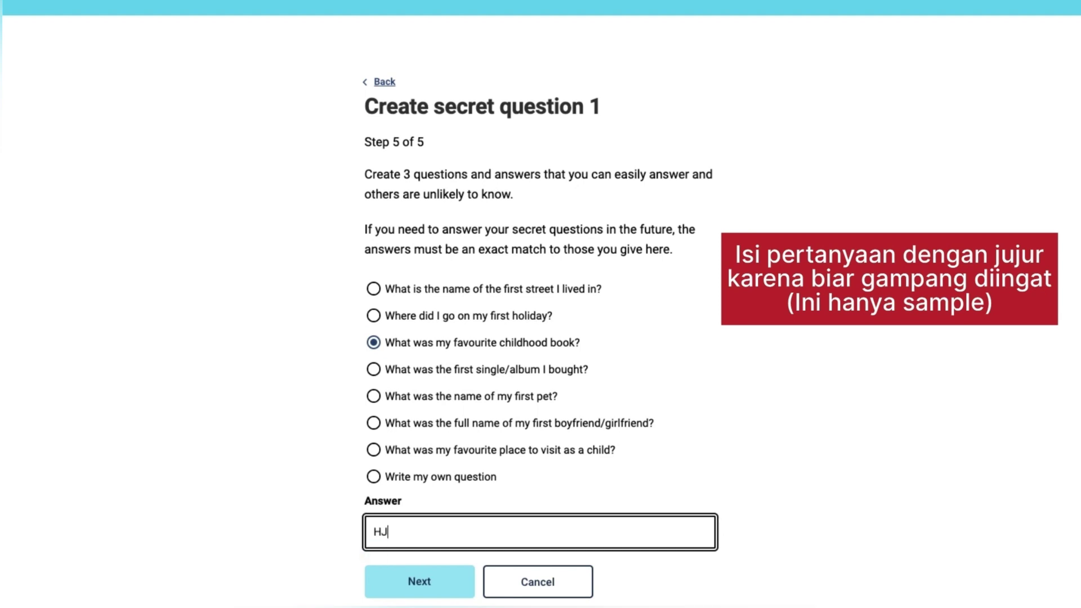
left_click(422, 582)
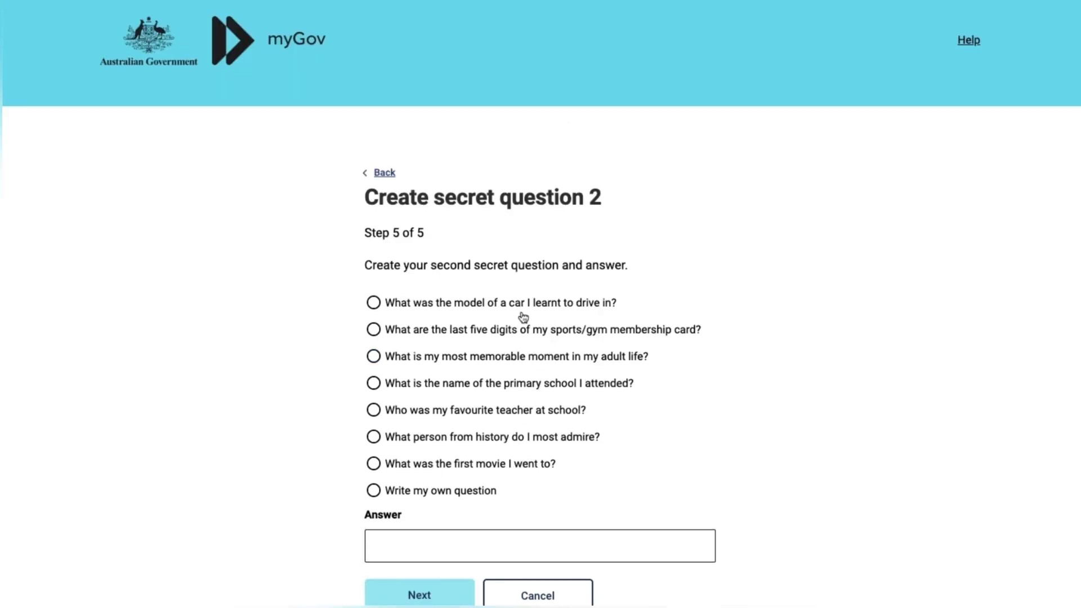
Answer secret question 2, the car model question, and submit it.
left_click(451, 305)
left_click(432, 547)
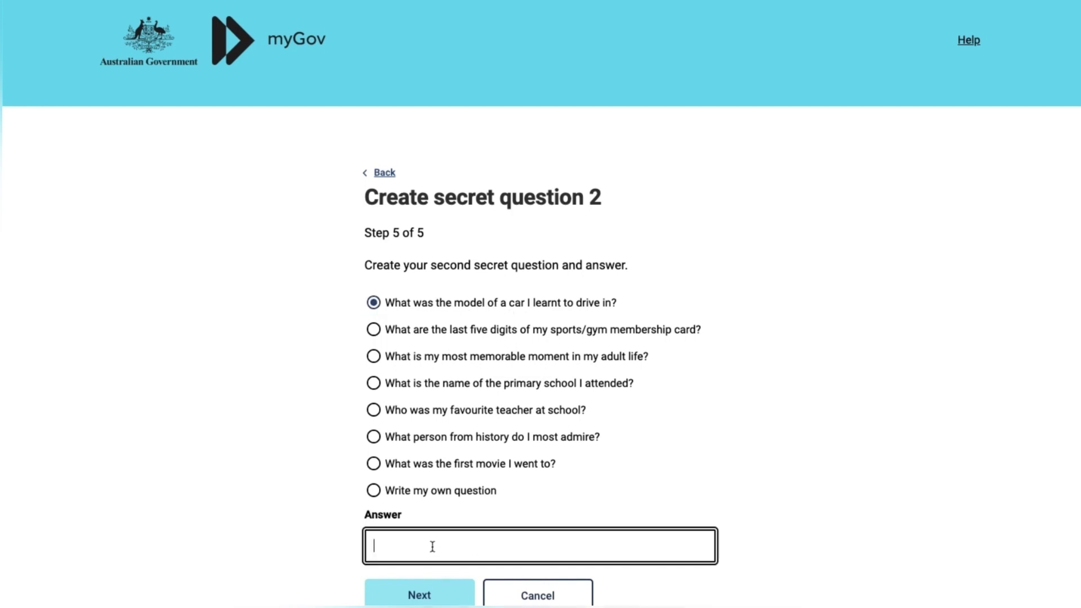
left_click(432, 598)
Answer secret question 3, the childhood sport or hobby question, to create the account.
left_click(425, 333)
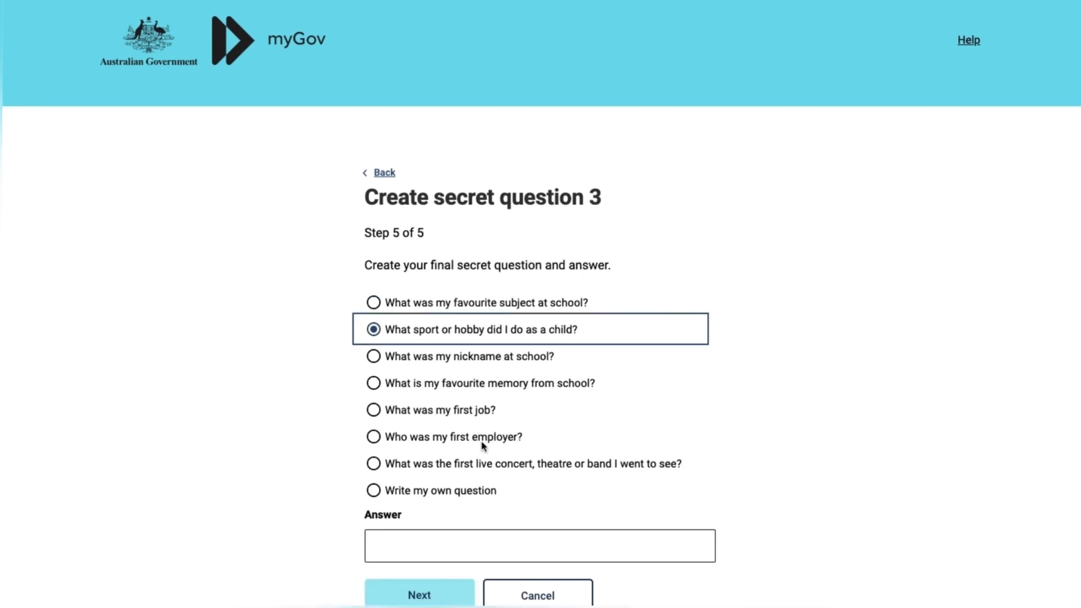
left_click(442, 547)
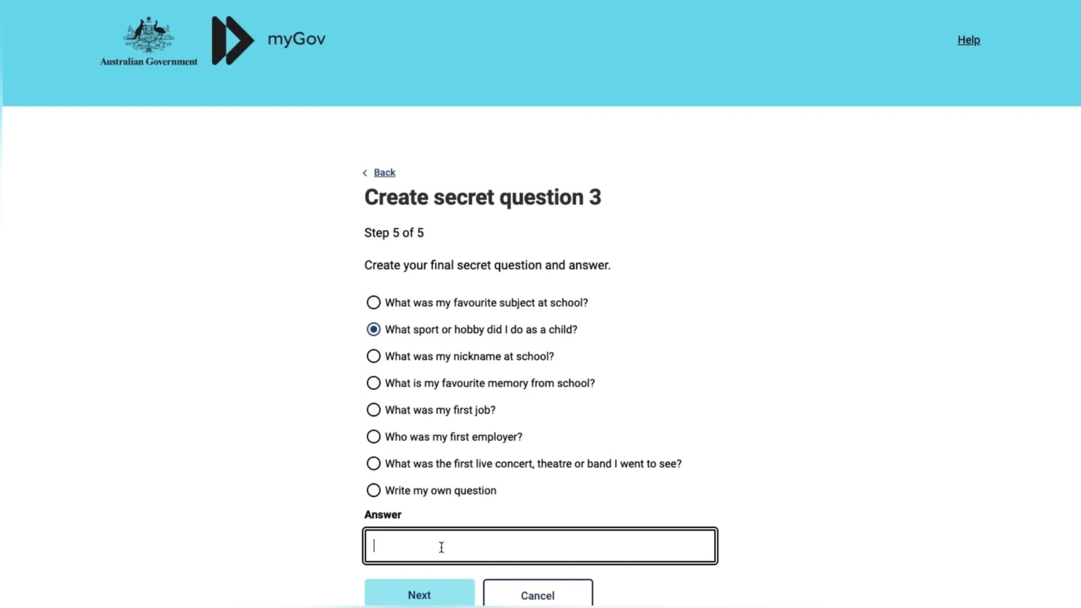
key("Tab")
key("Return")
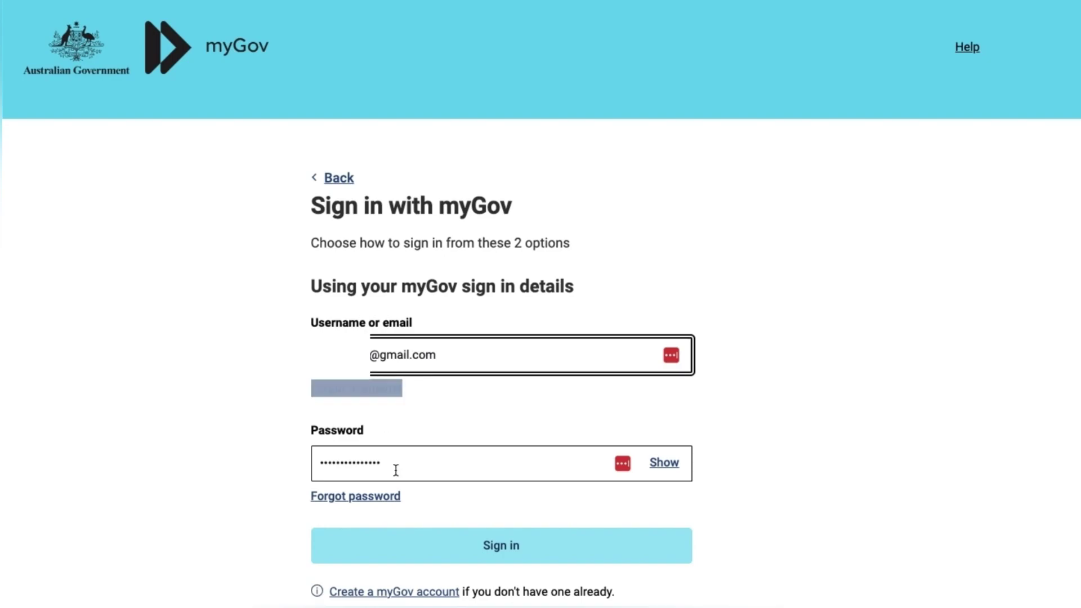
Sign in with the new account and step through and close the welcome tour.
left_click(490, 546)
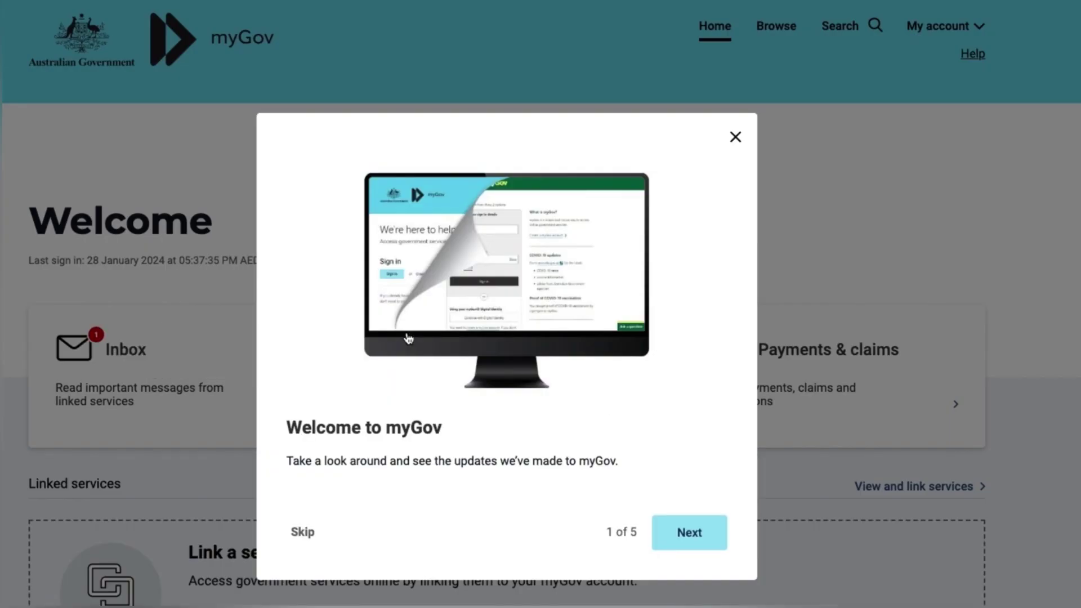
left_click(689, 533)
left_click(689, 533)
left_click(689, 533)
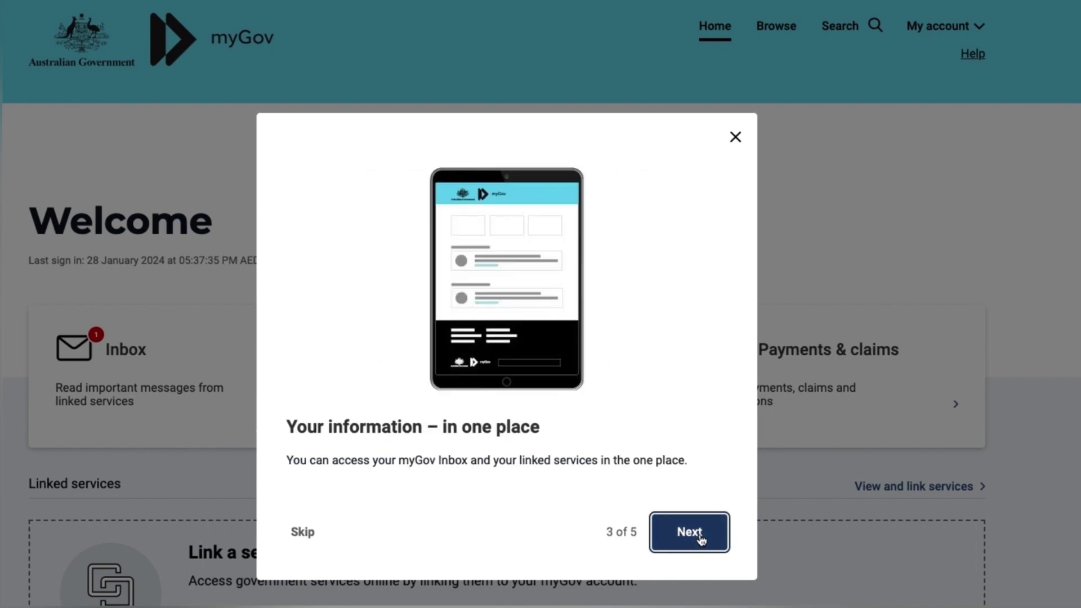
left_click(701, 539)
left_click(697, 539)
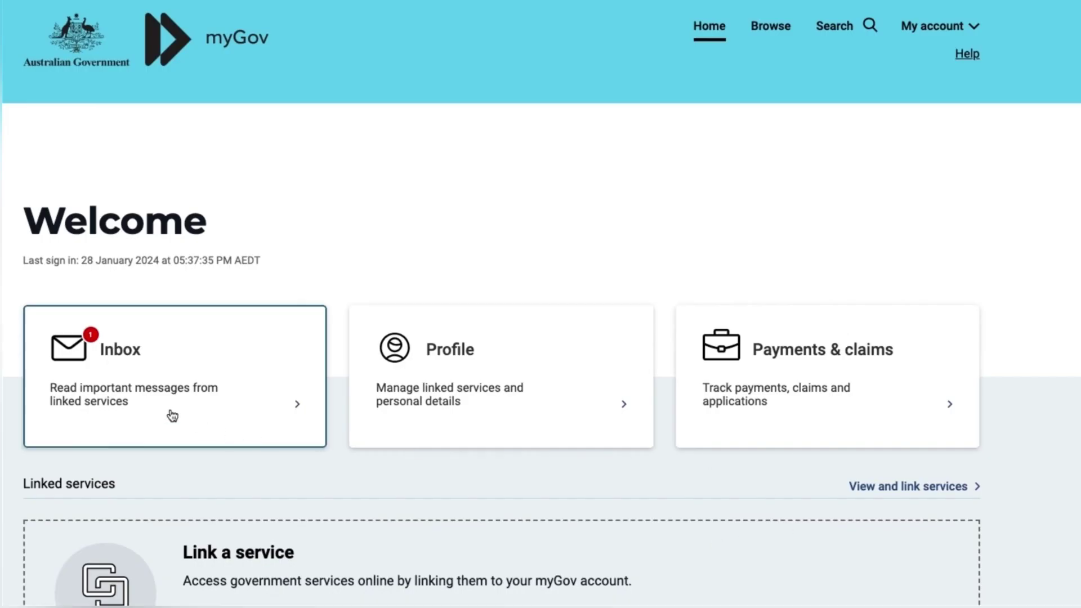
Start connecting a Digital Identity from the profile, choosing myGovID as the provider.
left_click(533, 370)
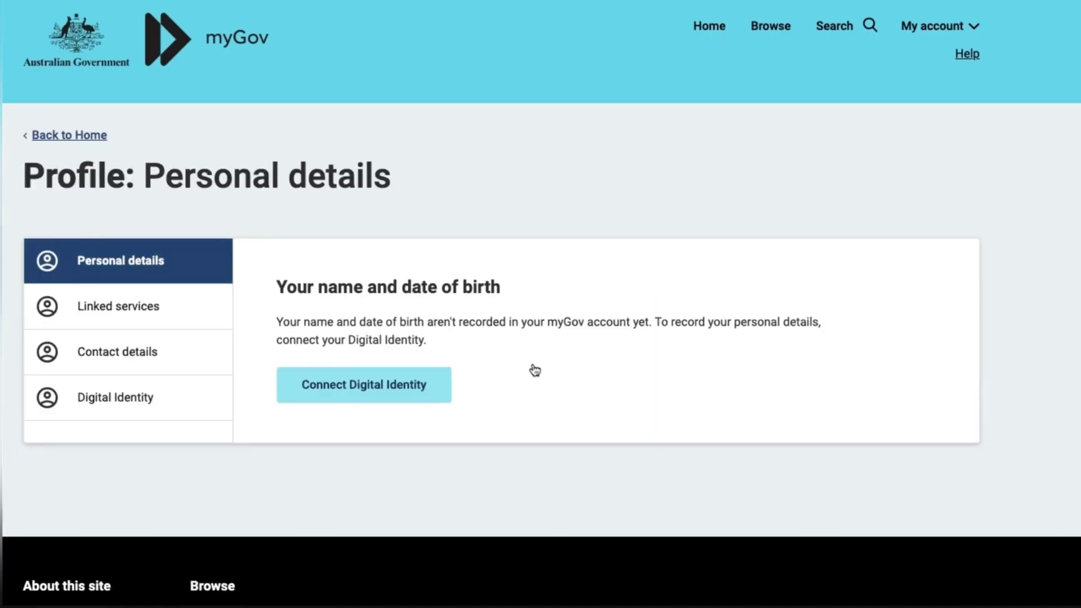
left_click(401, 394)
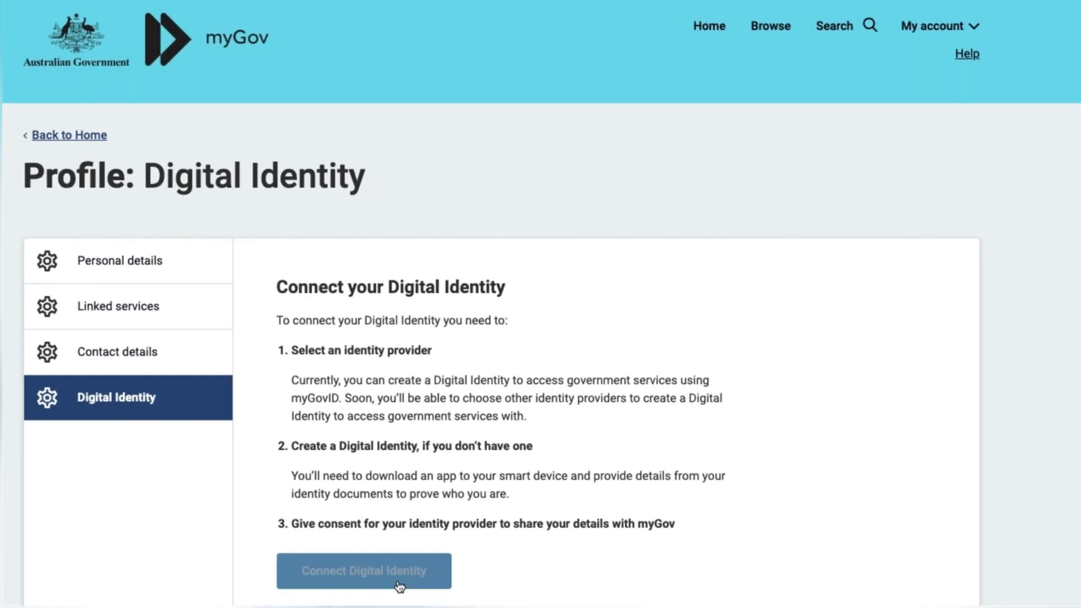
left_click(406, 582)
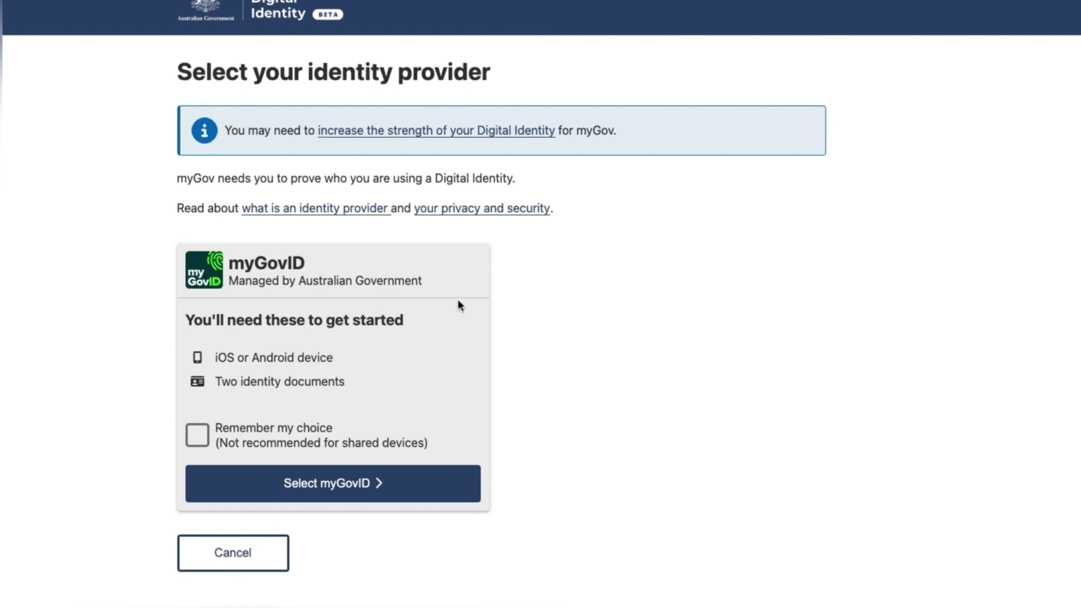
left_click_drag(178, 178, 606, 431)
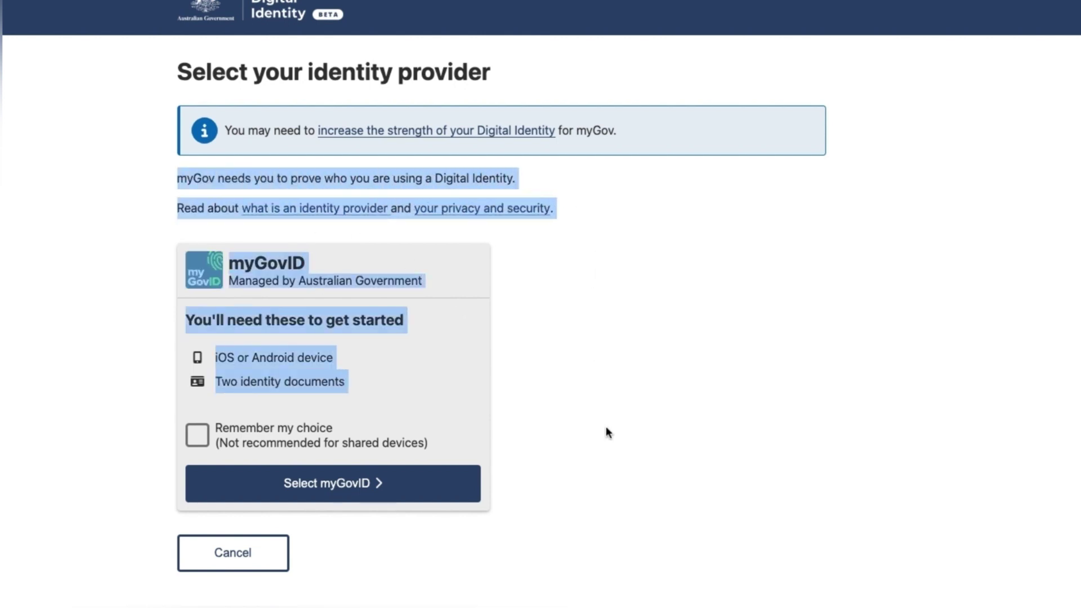
left_click(389, 500)
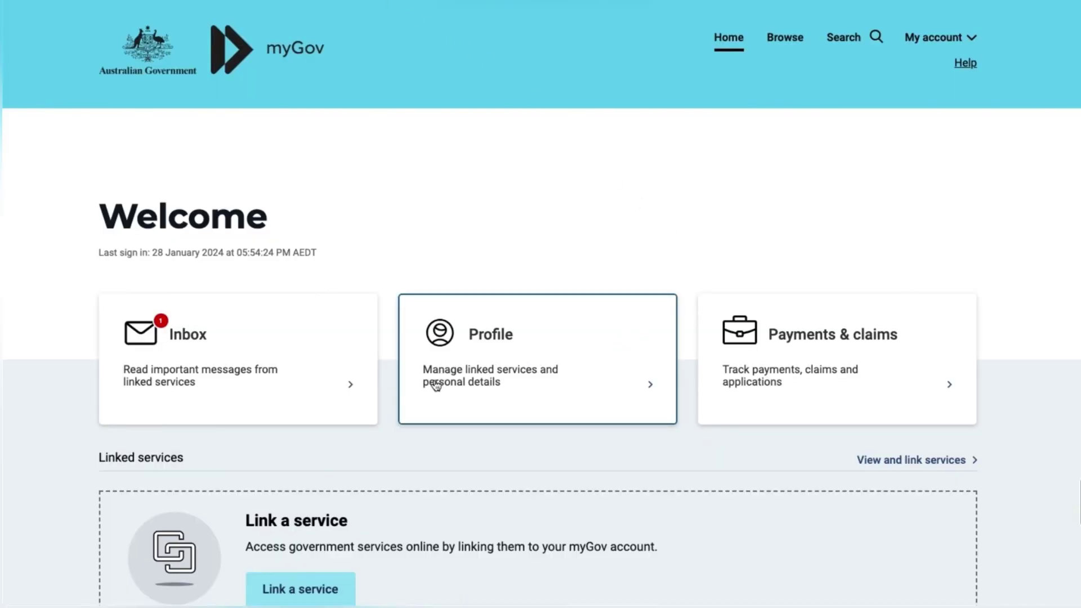
Begin linking the Australian Taxation Office from Profile's Linked services and agree to myGov storing personal details.
left_click(488, 398)
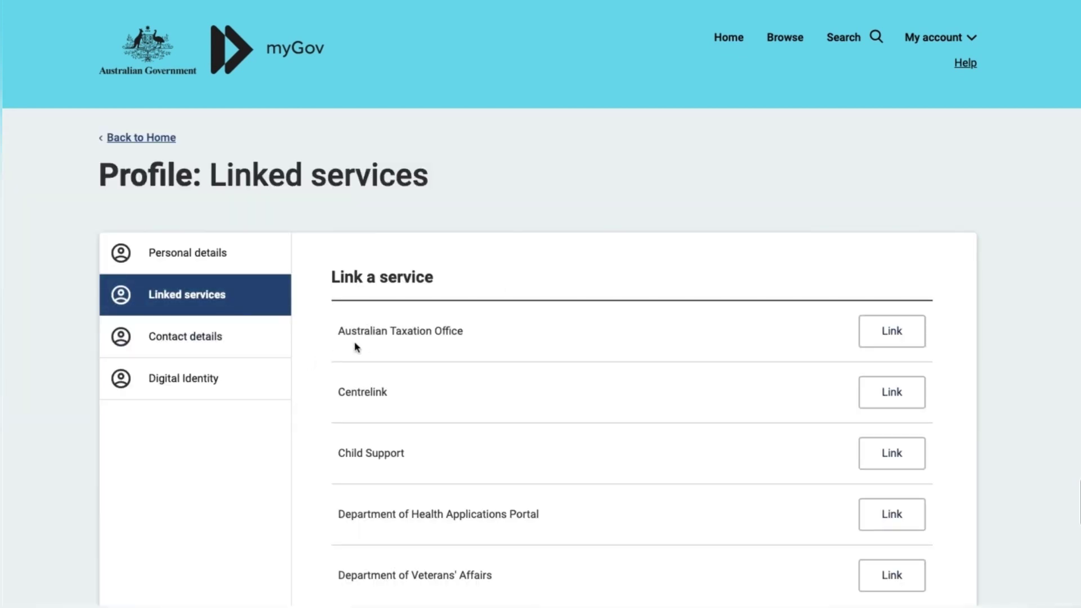
left_click_drag(348, 332, 463, 336)
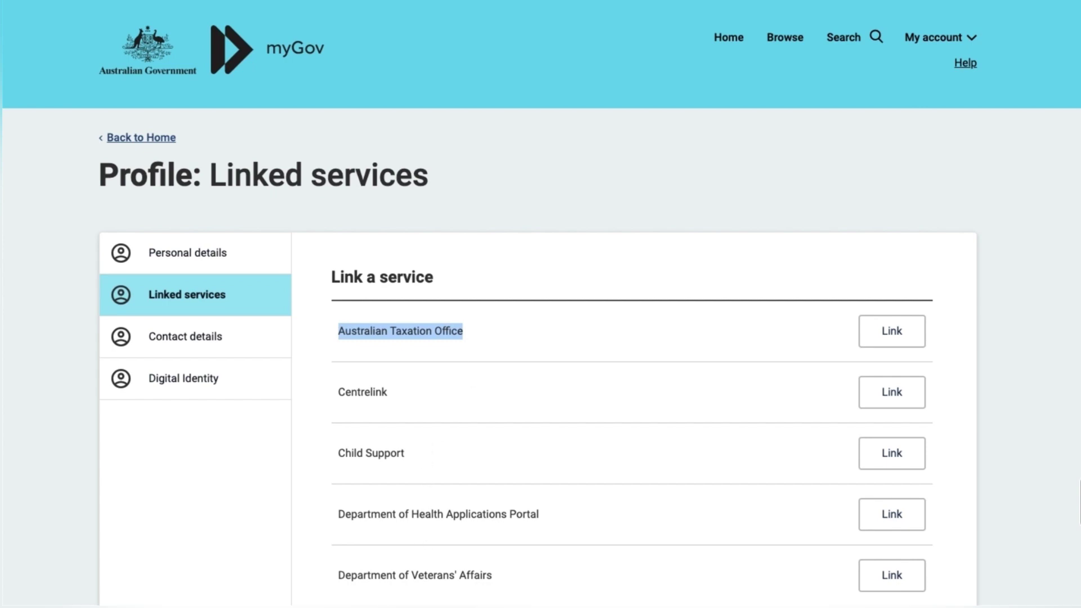
left_click(884, 335)
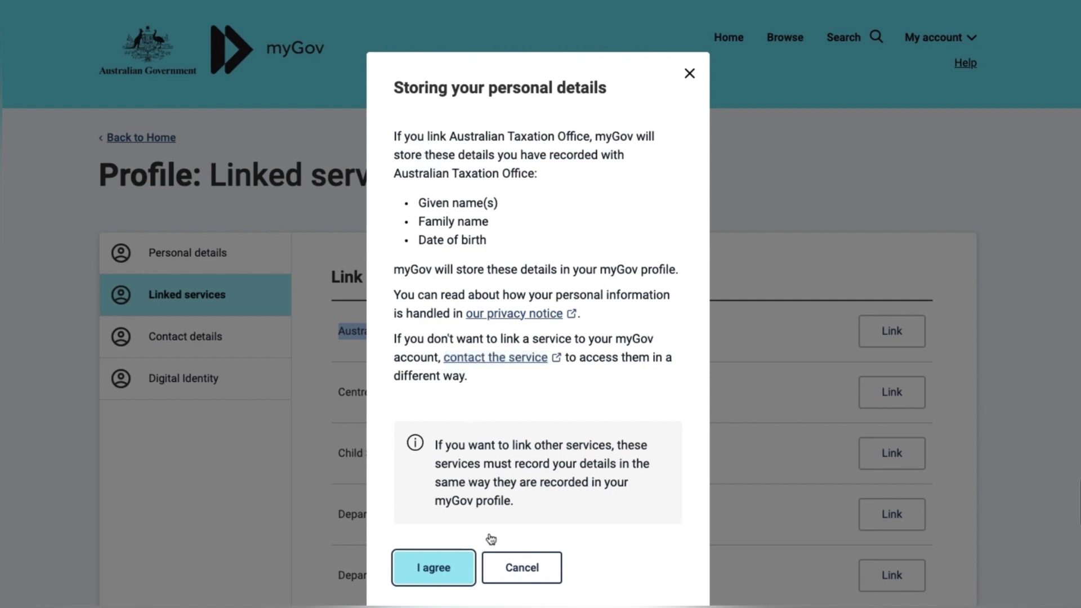
left_click(457, 565)
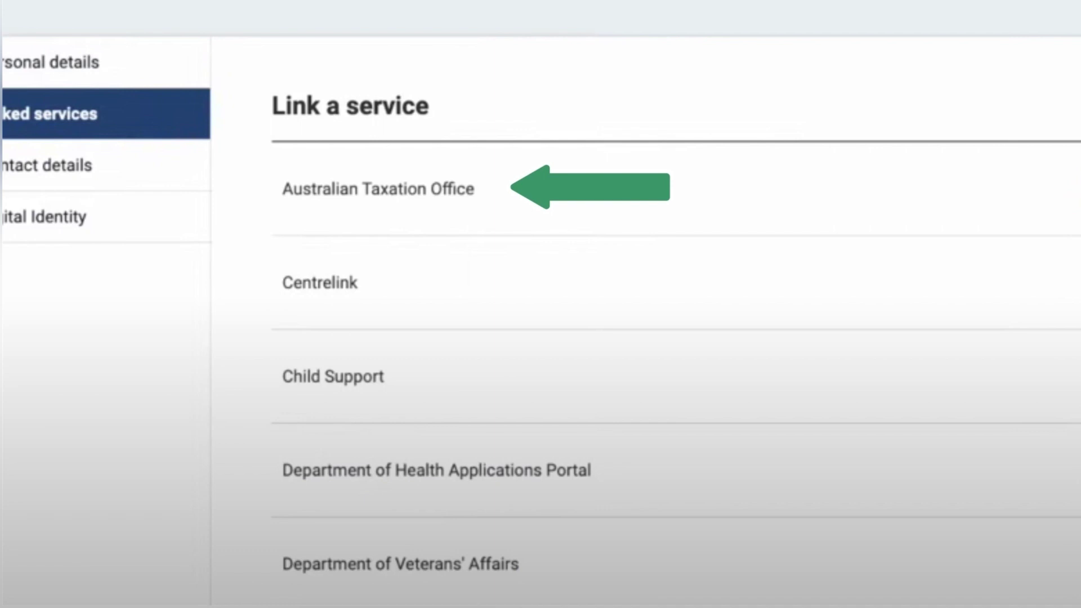